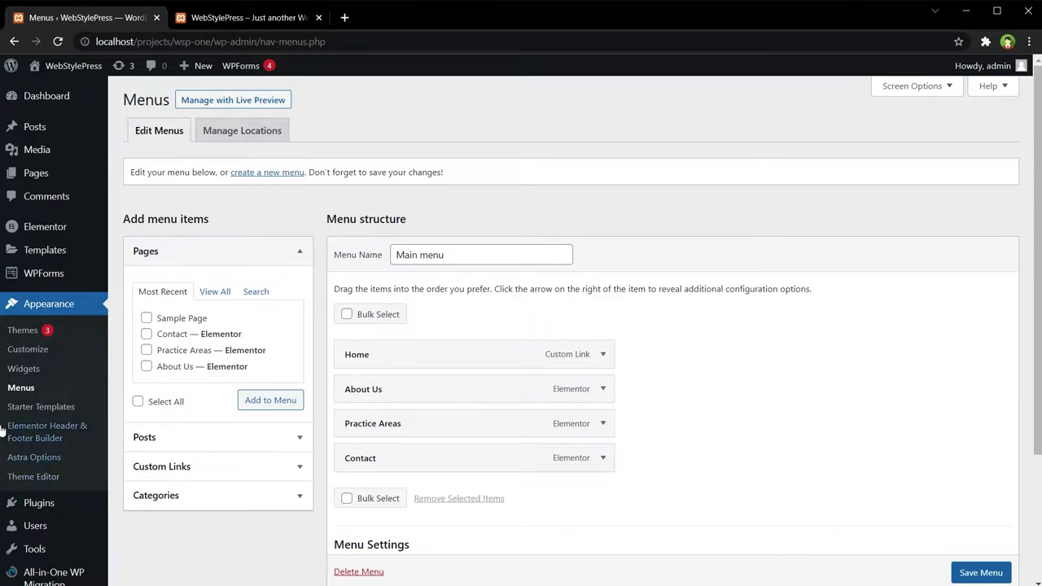
Open Plugins > Add New in a new tab and search for 'menu duplicator'
mouse_move(17, 506)
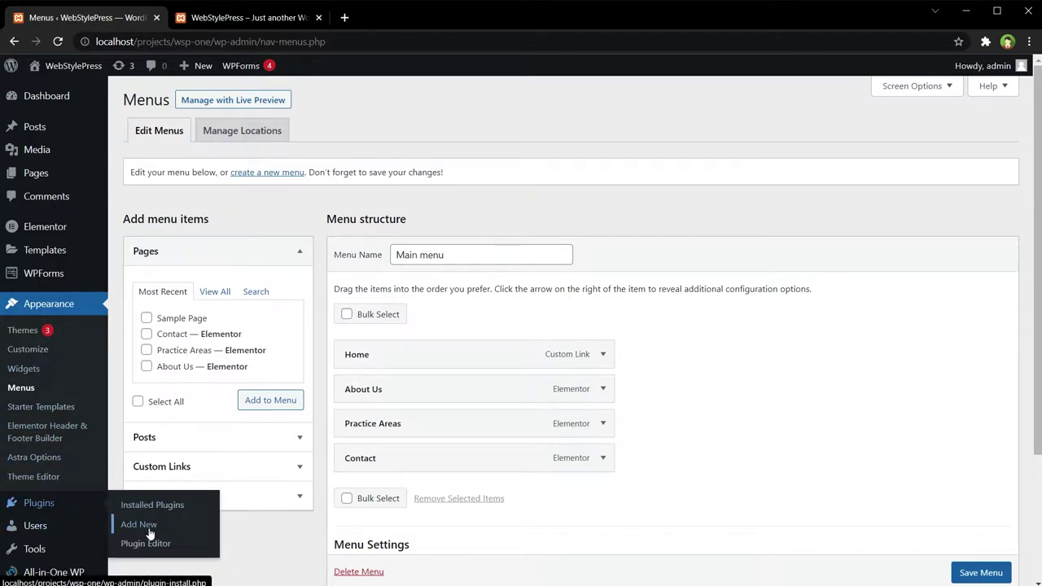
middle_click(148, 526)
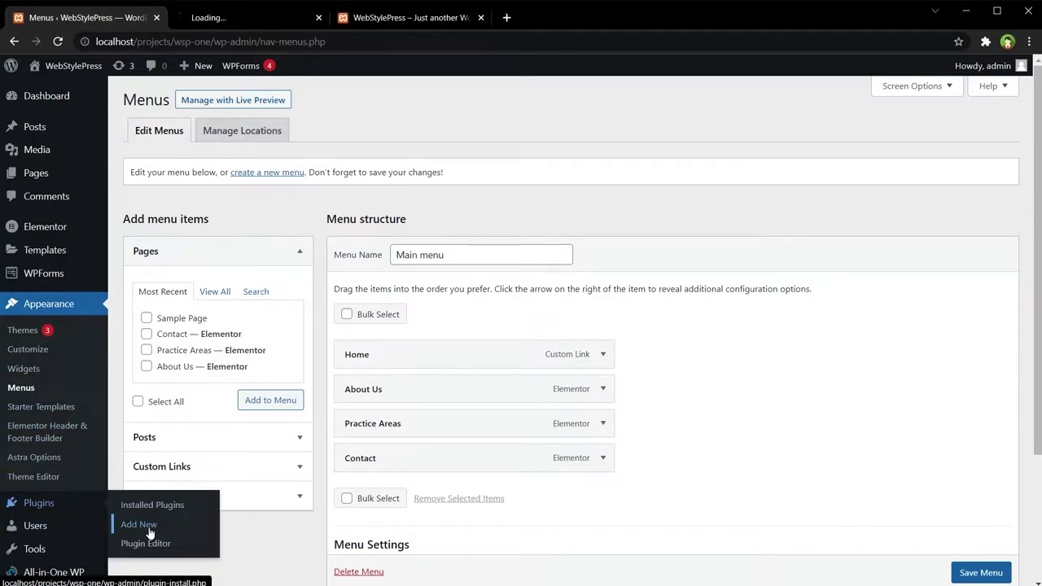
click(264, 19)
click(888, 144)
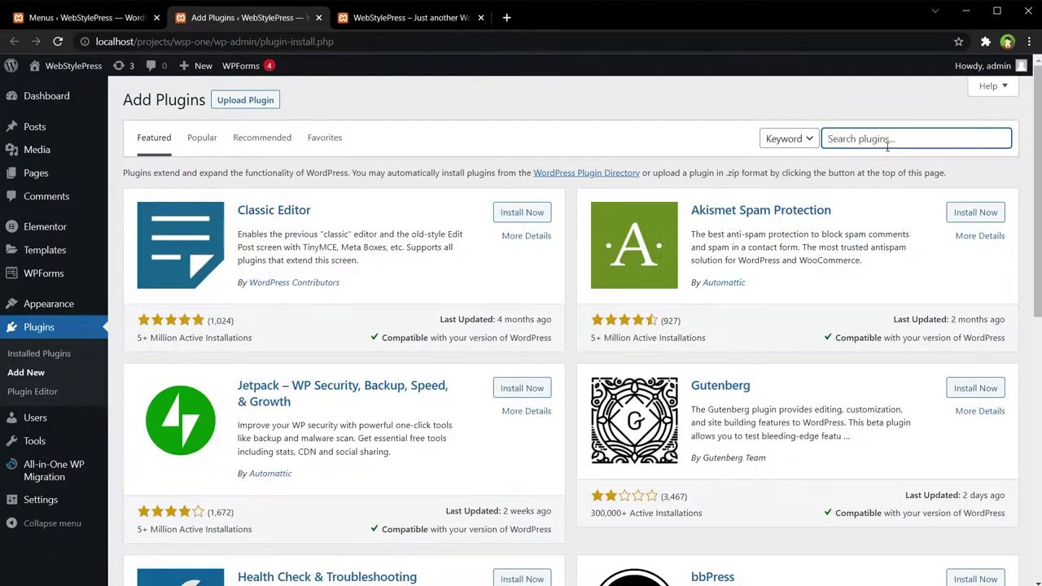
text(menu duplicator)
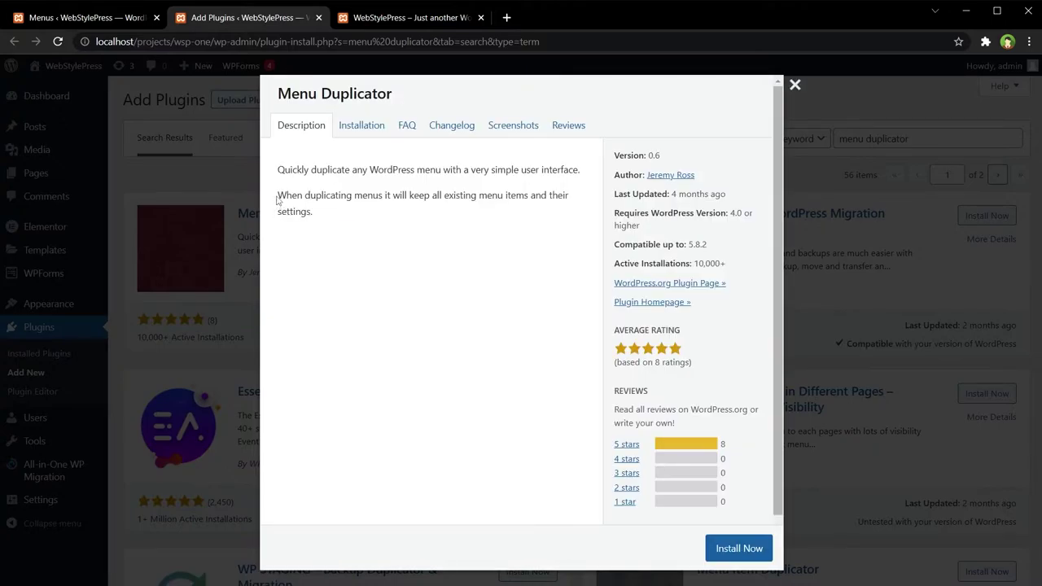
Install the Menu Duplicator plugin and activate it
drag(278, 196, 525, 205)
click(537, 206)
click(716, 548)
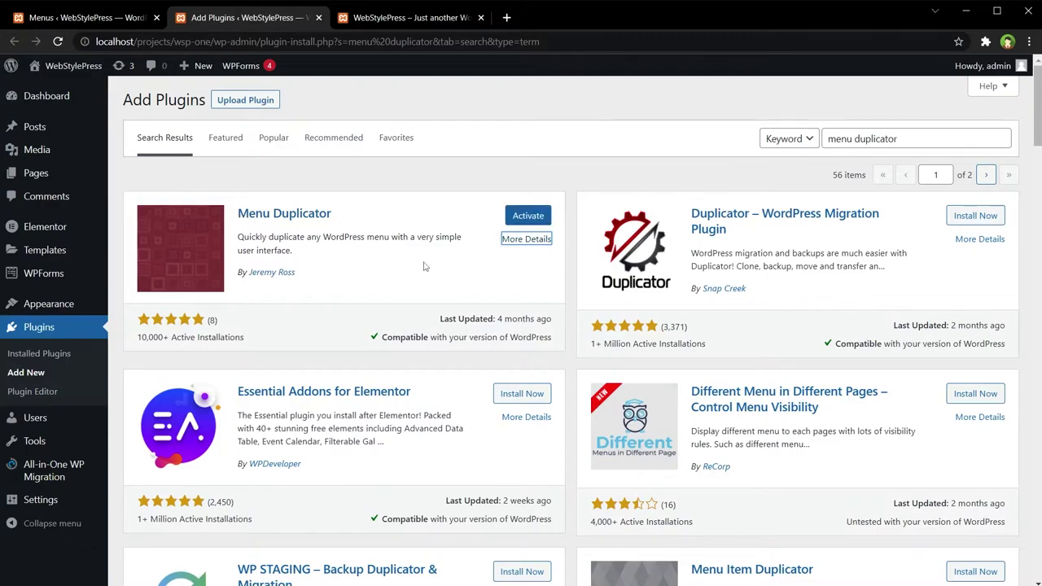
click(526, 216)
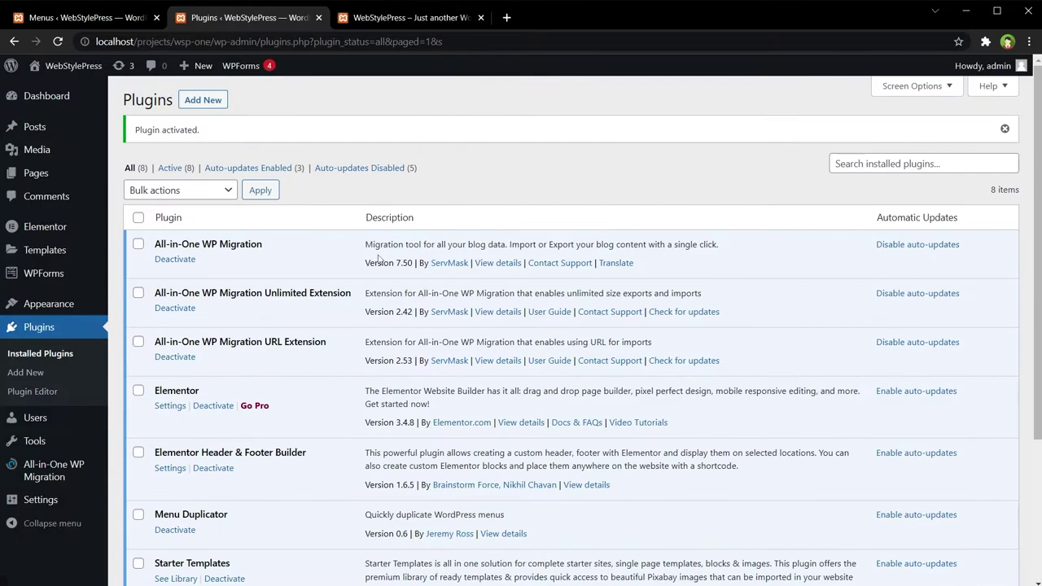
Reload the Menus page so the plugin loads, then go to Tools > Menu Duplicator
key(ctrl+shift+Tab)
right_click(736, 227)
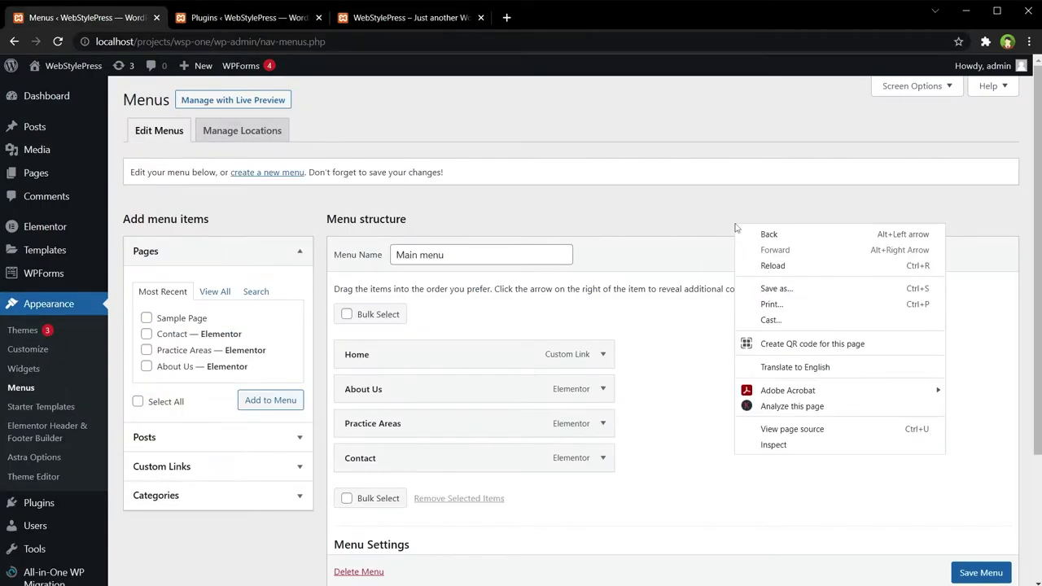
click(814, 266)
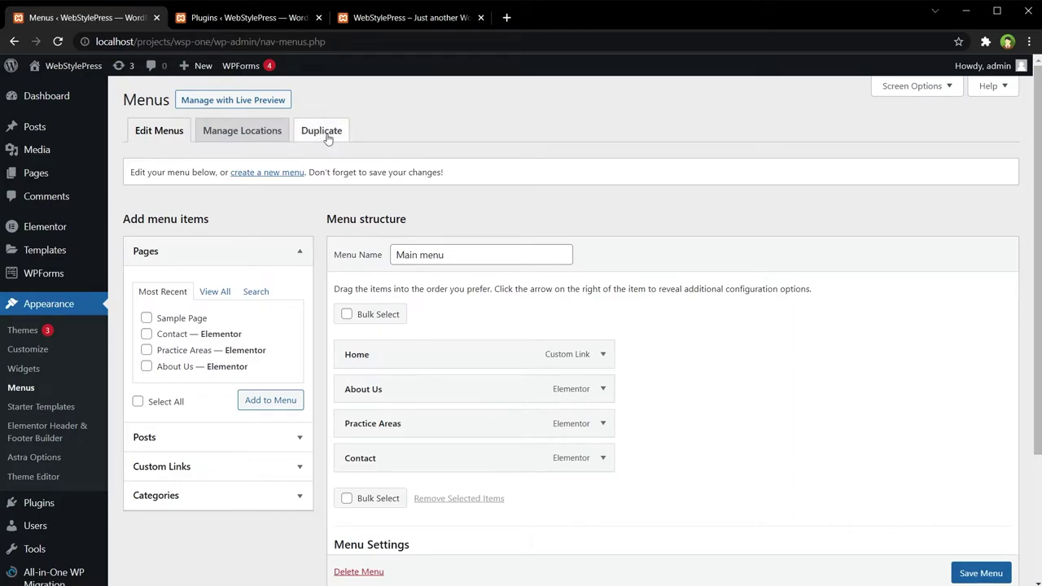
scroll(499, 228, down, 2)
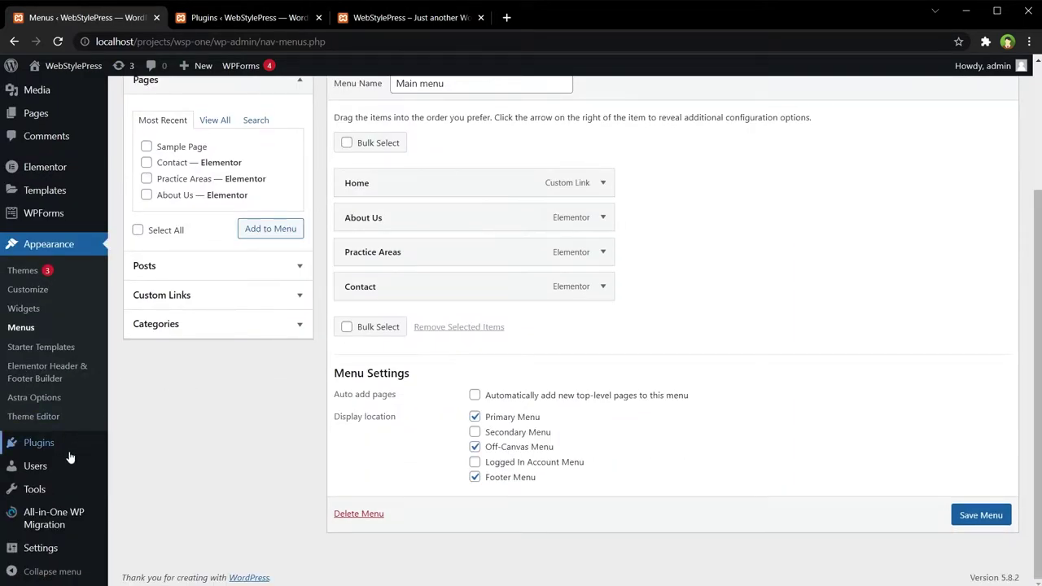
mouse_move(36, 488)
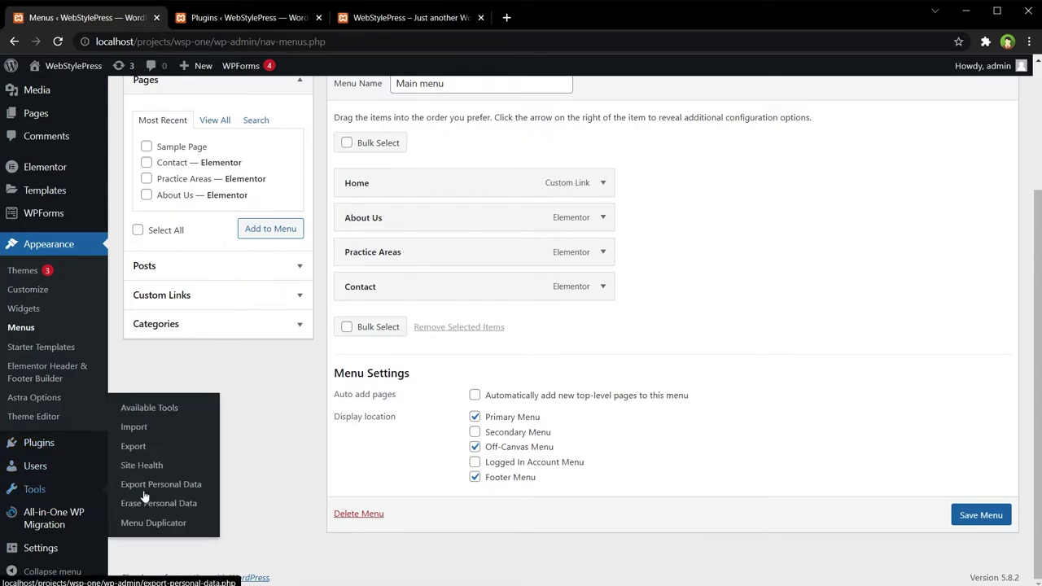
click(178, 527)
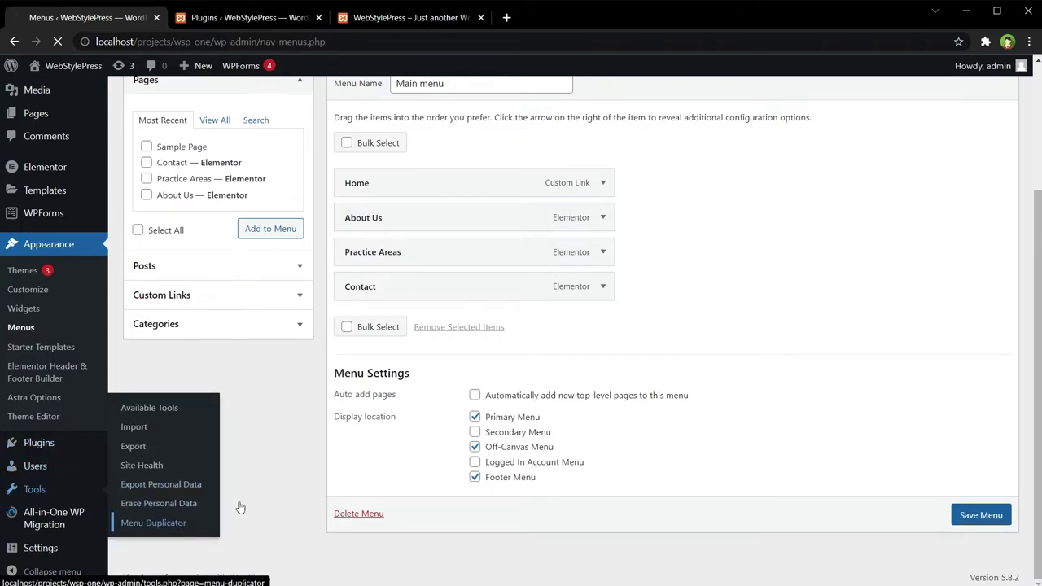
Look over the Existing Menu list and new-name field without choosing, then return to the menu editor
click(359, 144)
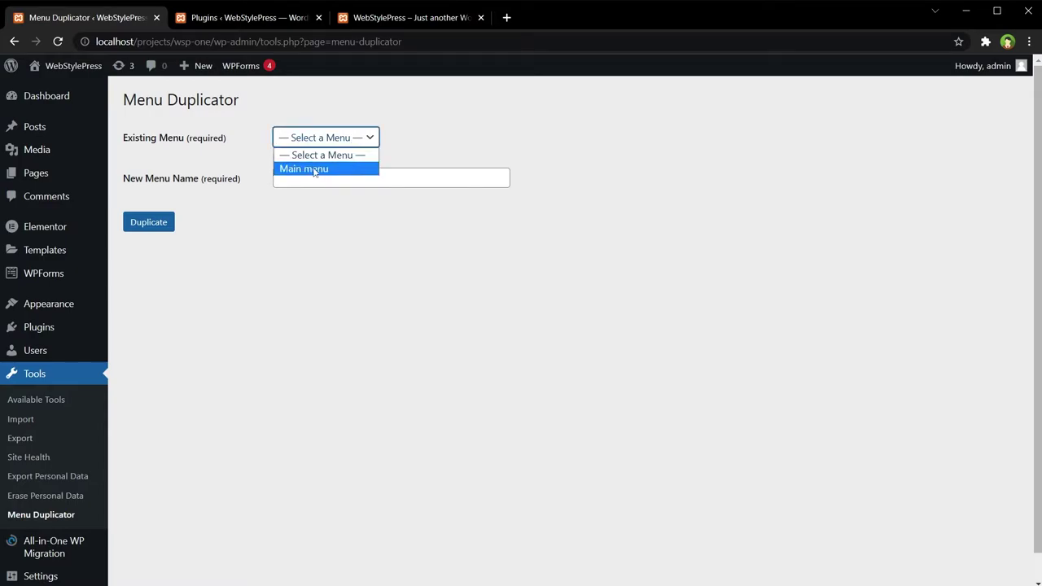
click(352, 251)
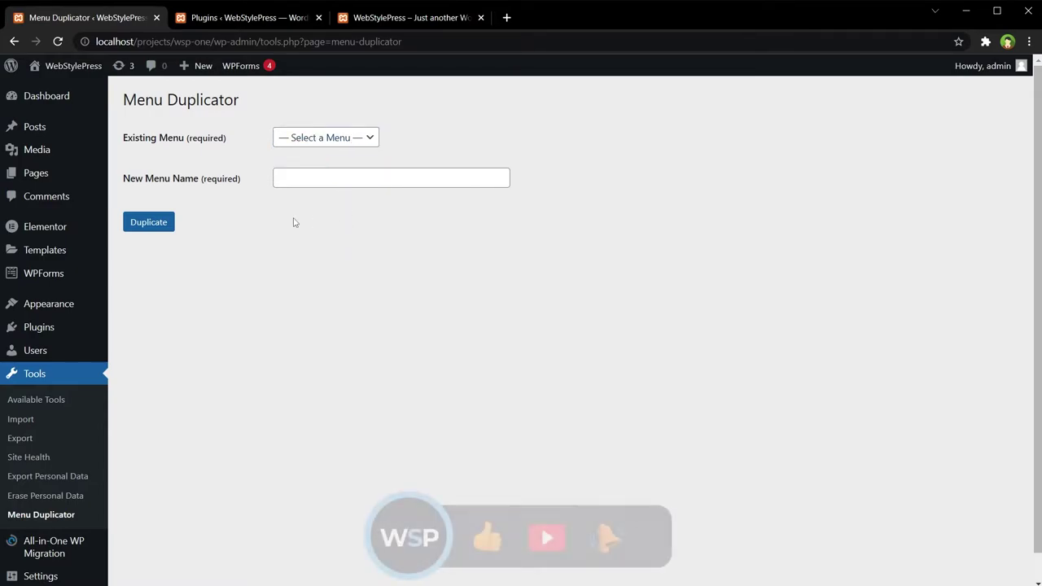
click(312, 178)
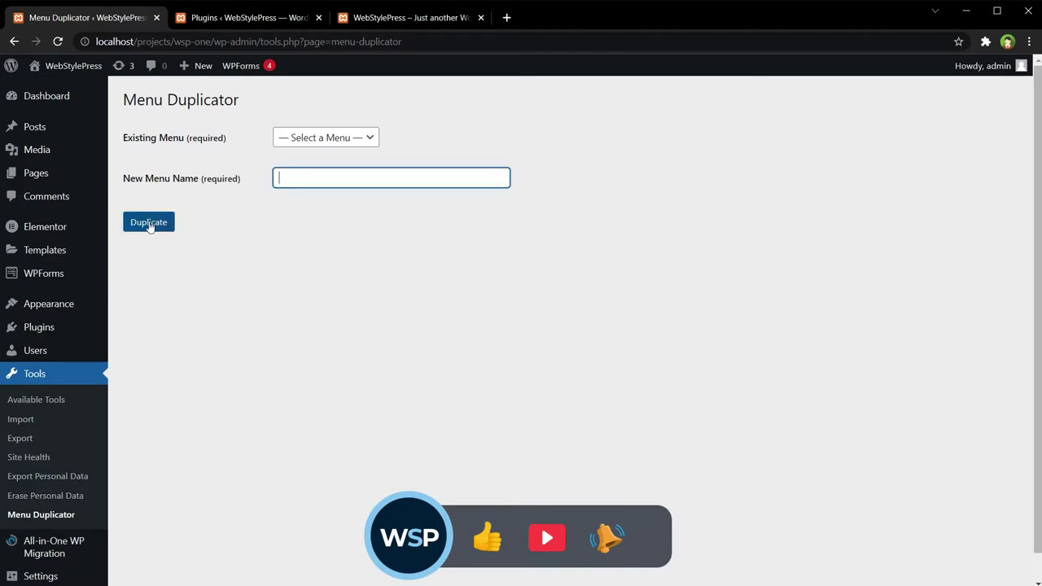
mouse_move(53, 261)
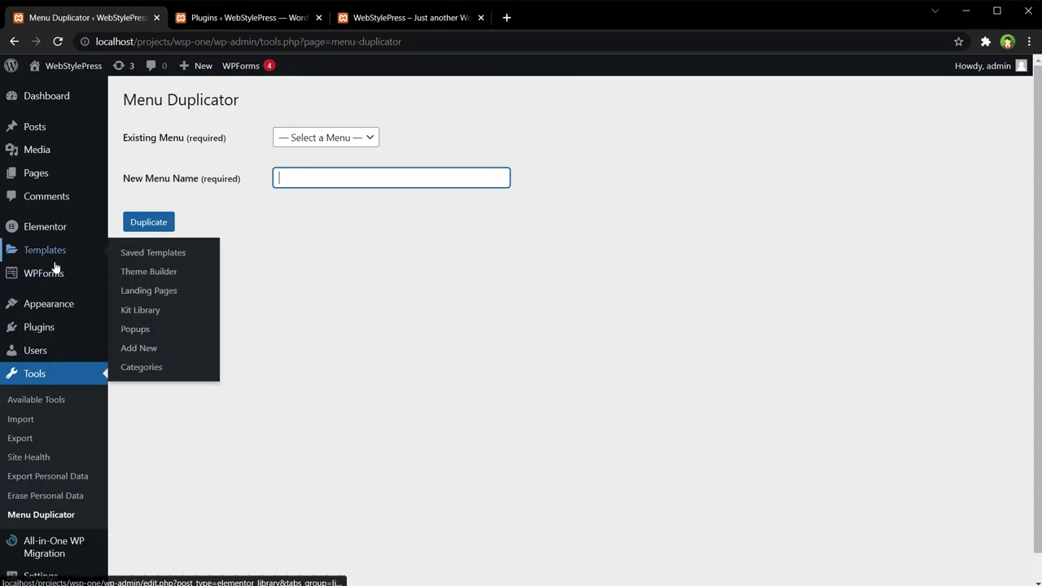
mouse_move(47, 312)
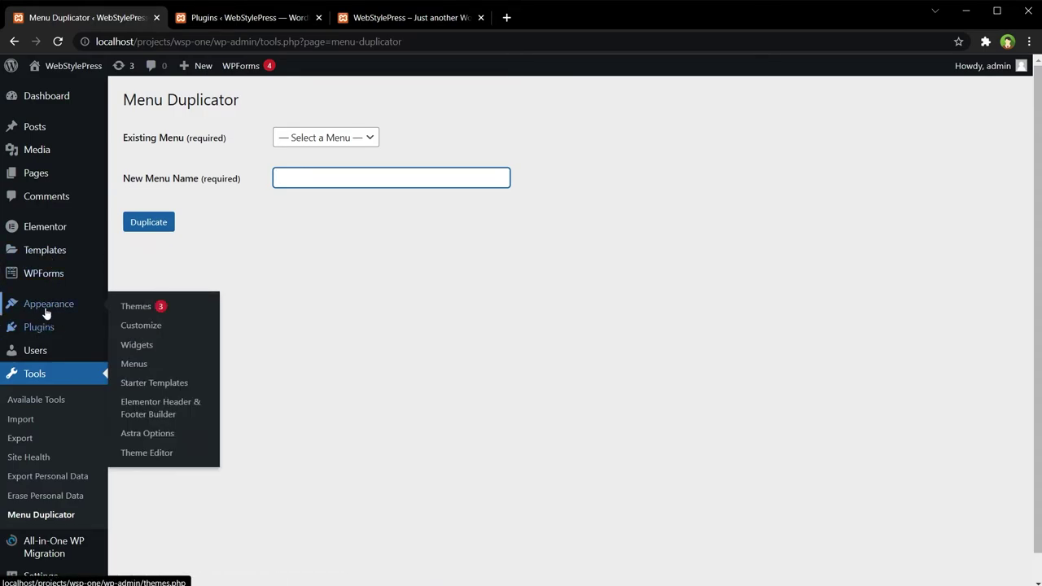
click(139, 364)
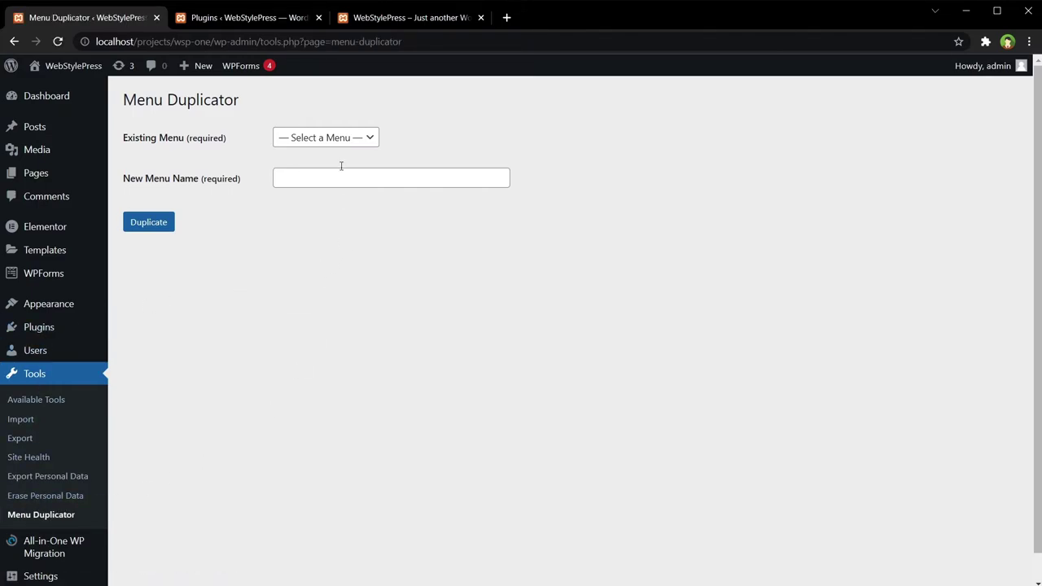
Choose Main menu as the existing menu, name the copy 'New Menu', and duplicate it
click(348, 140)
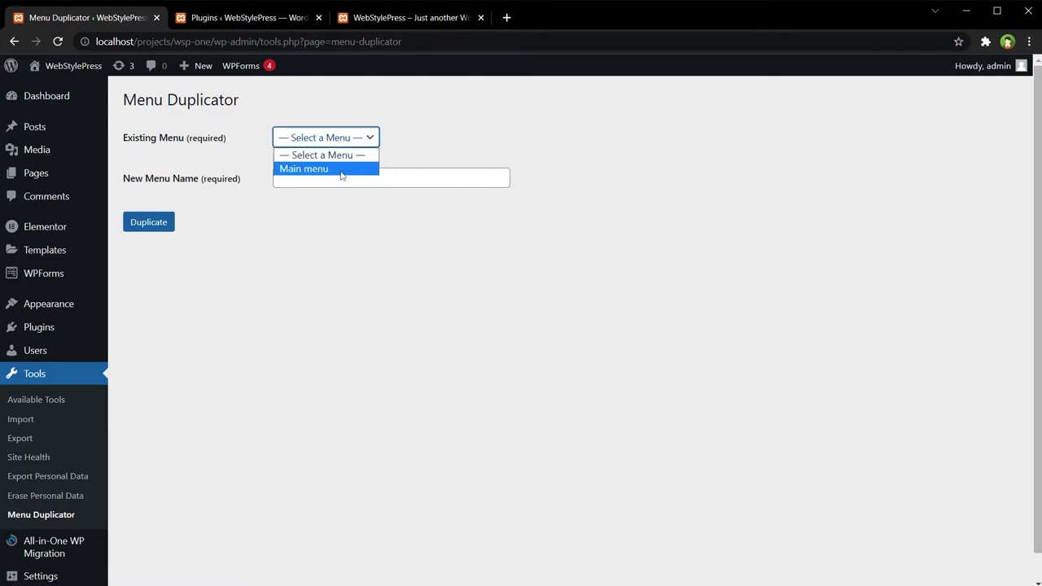
click(341, 171)
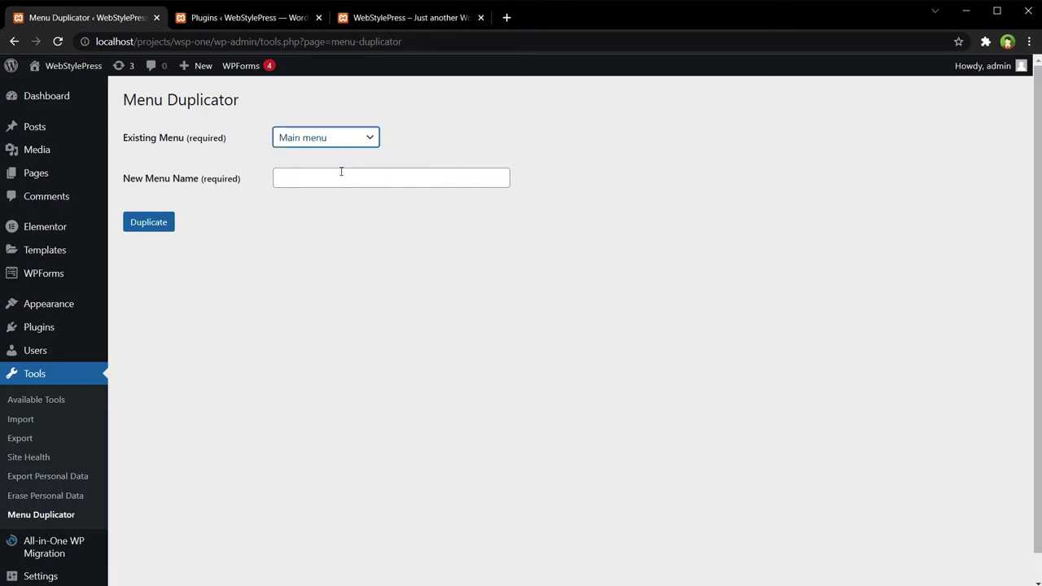
click(348, 173)
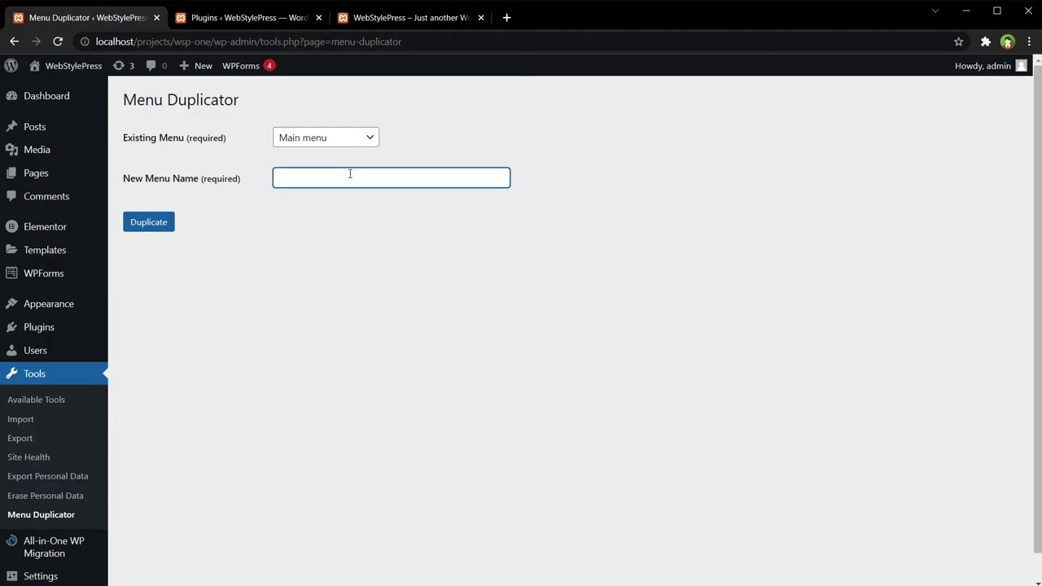
text(New Menu)
click(149, 225)
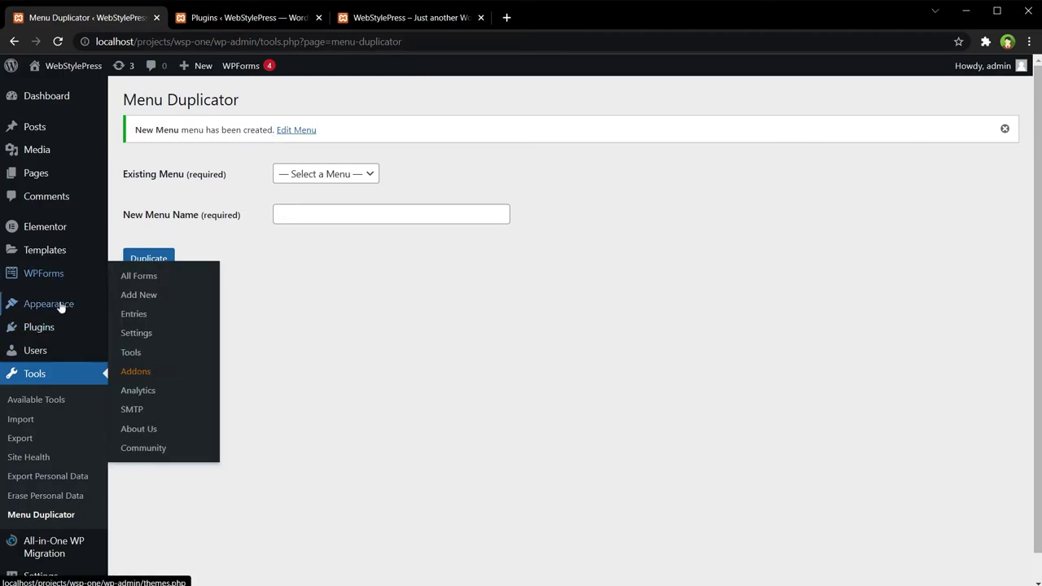
Load New Menu into the Appearance > Menus editor
click(136, 364)
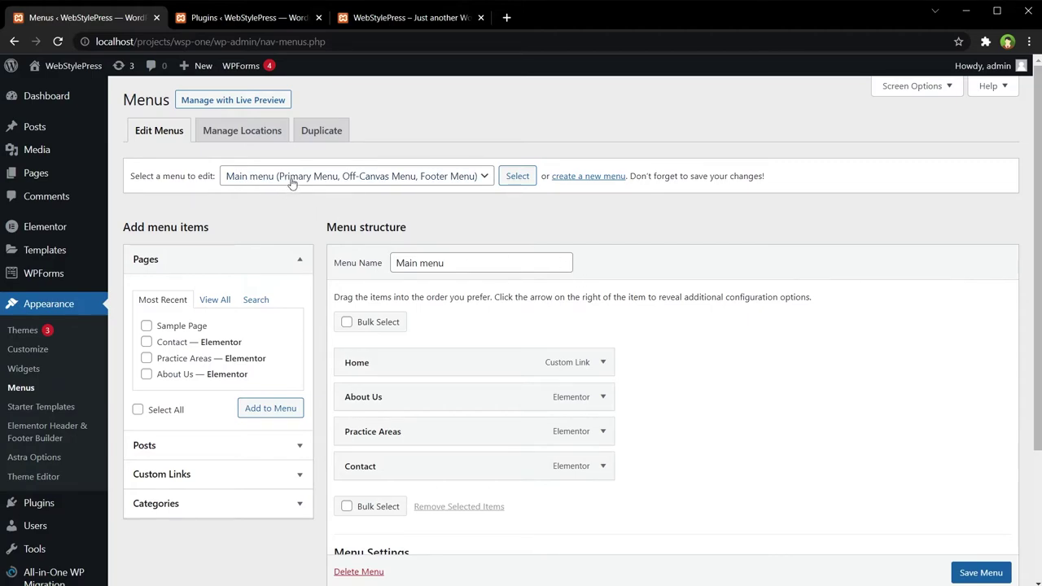
click(291, 180)
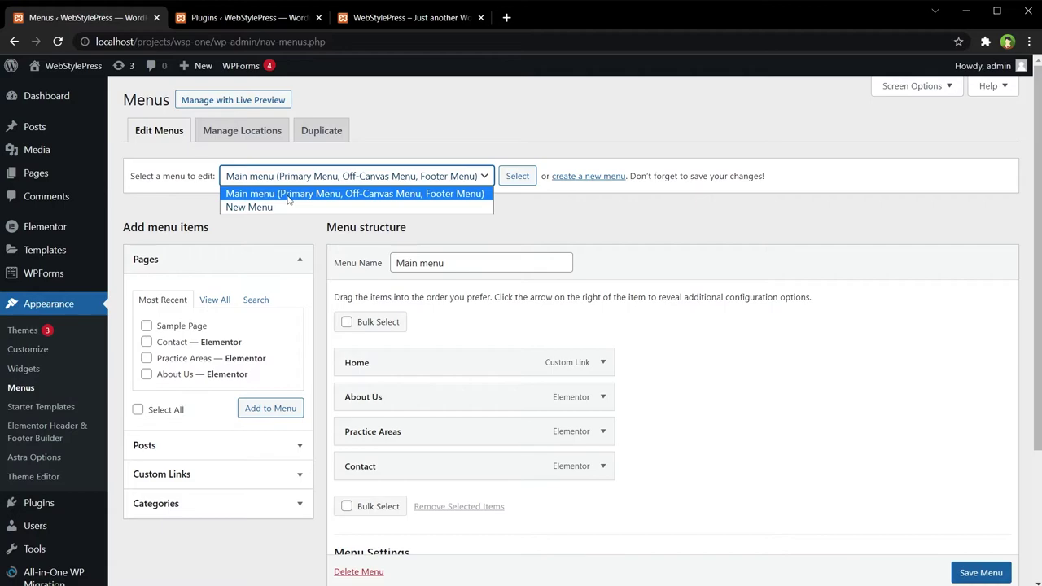
click(264, 210)
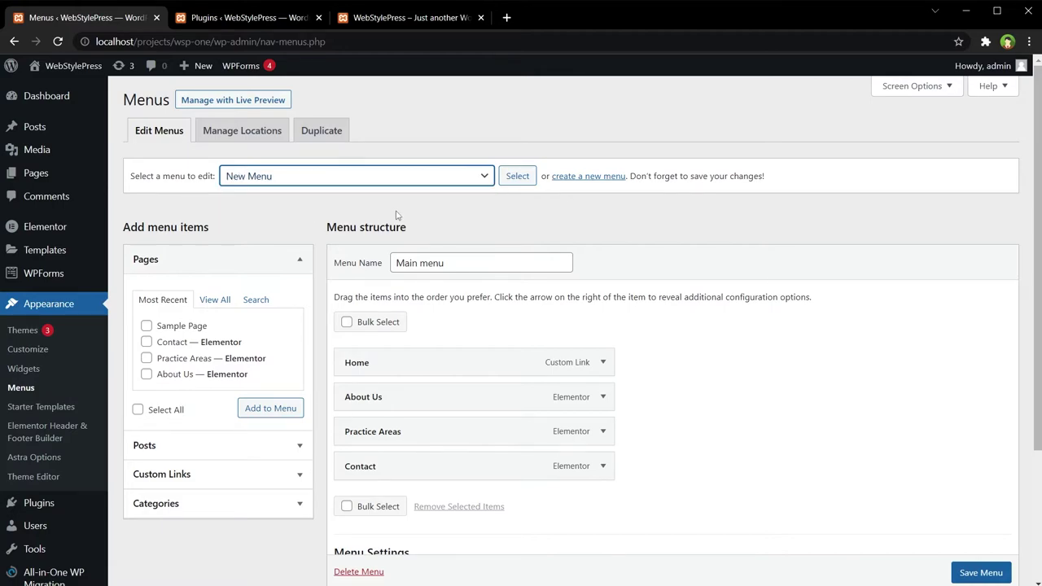
click(509, 179)
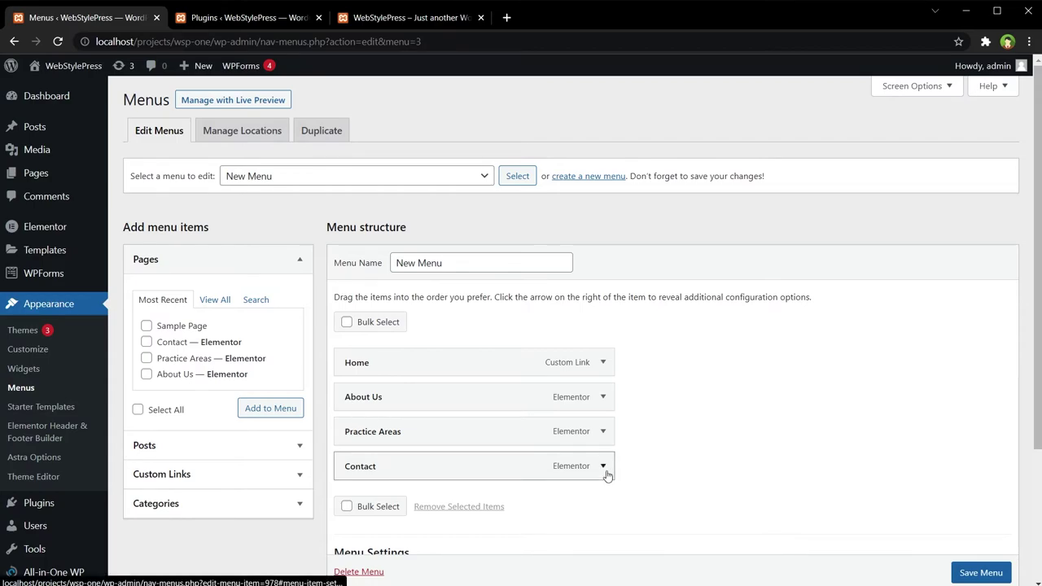
Add the About Us and Contact pages and nest both as sub items under About Us
click(147, 374)
click(272, 411)
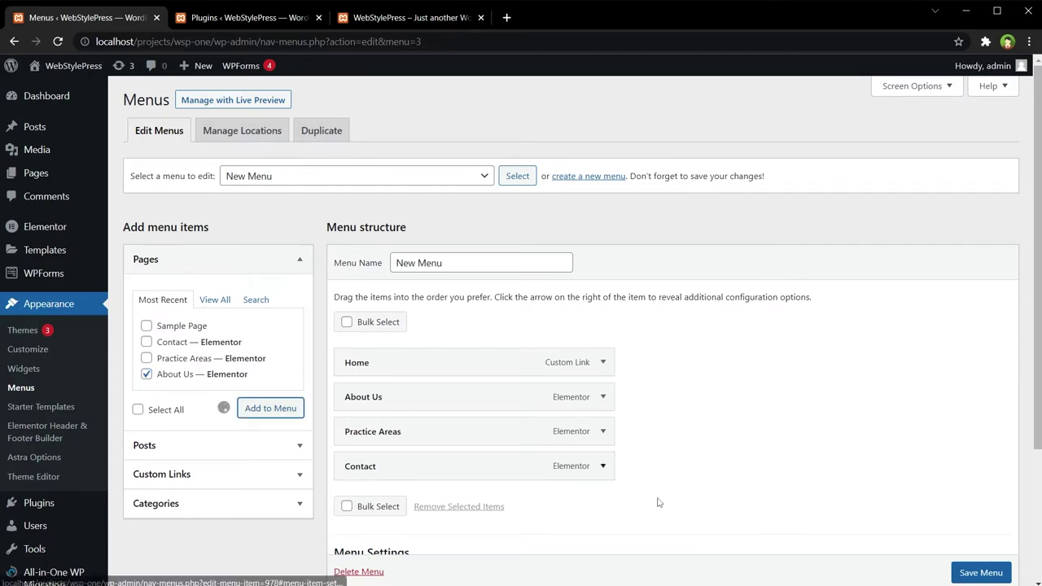
drag(350, 498, 382, 429)
click(146, 342)
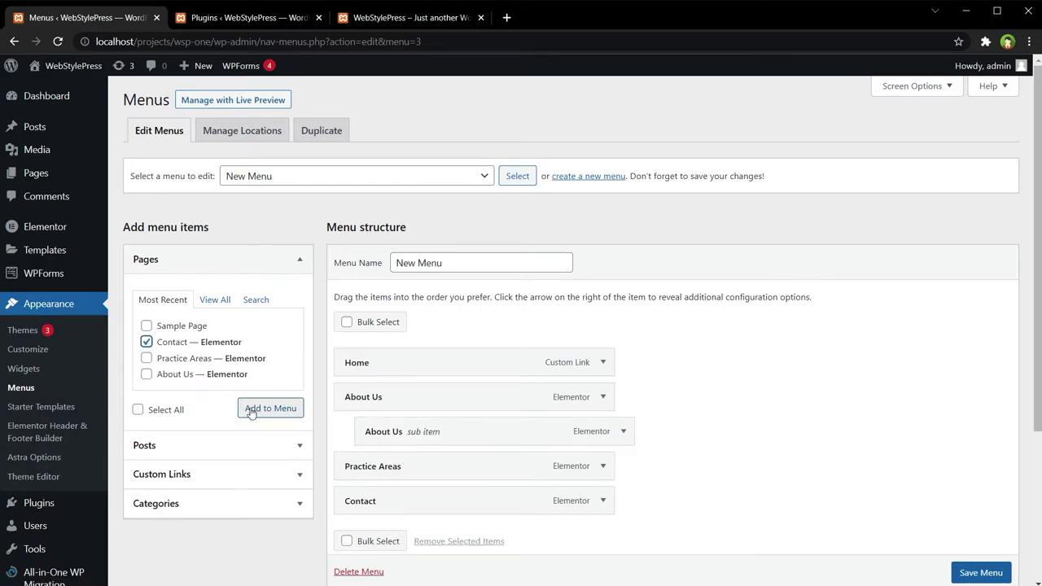
click(269, 409)
drag(451, 539, 479, 472)
scroll(769, 430, down, 2)
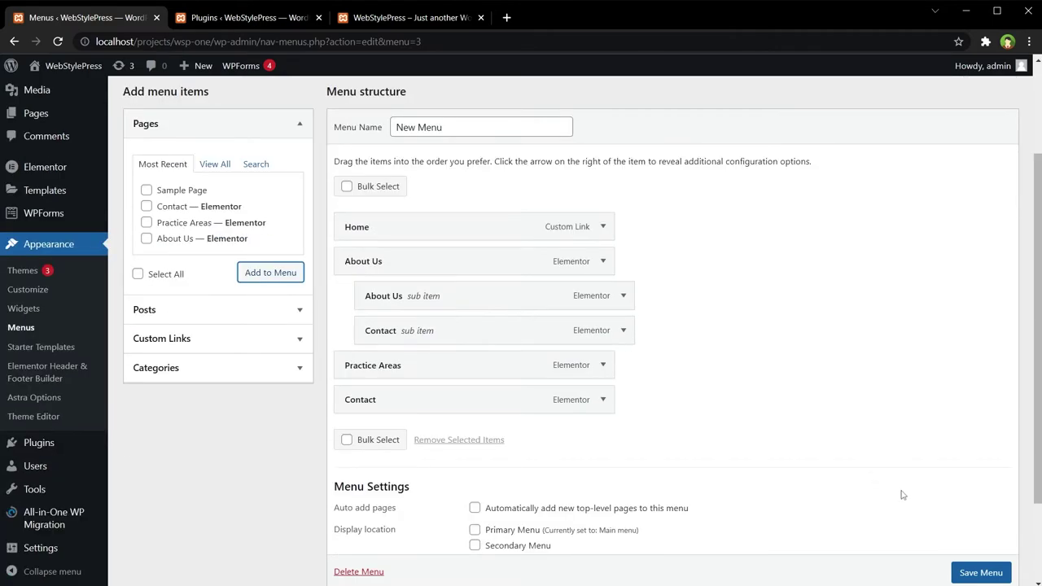
Save New Menu, then load Main menu to confirm it is unchanged
click(974, 572)
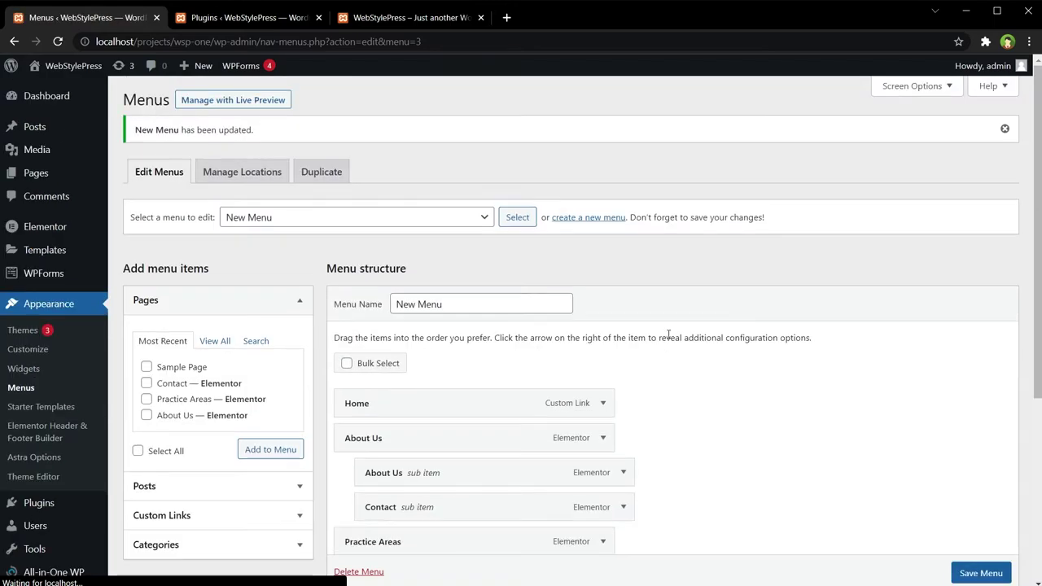
click(330, 219)
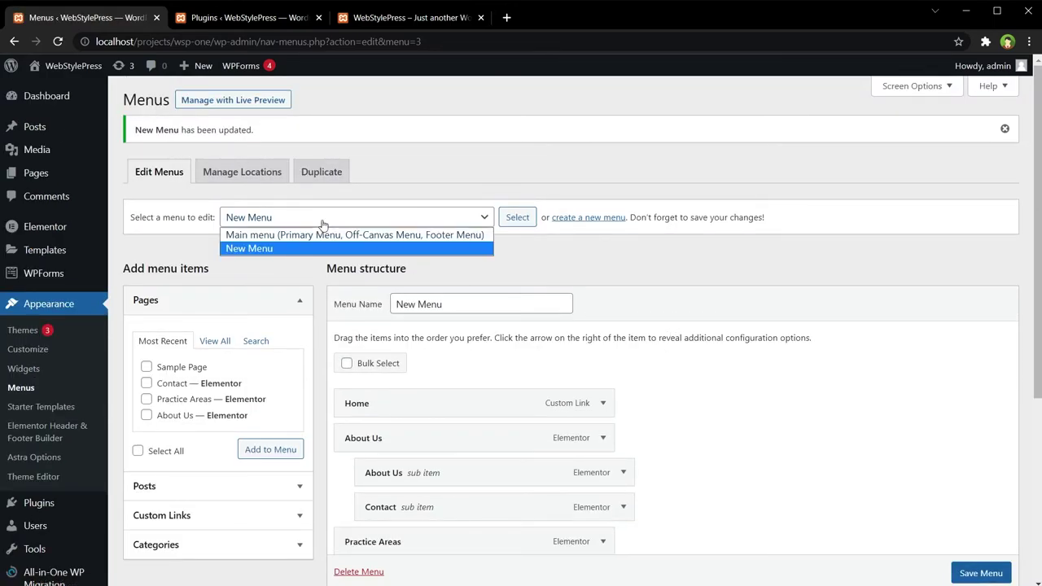
click(316, 236)
click(513, 218)
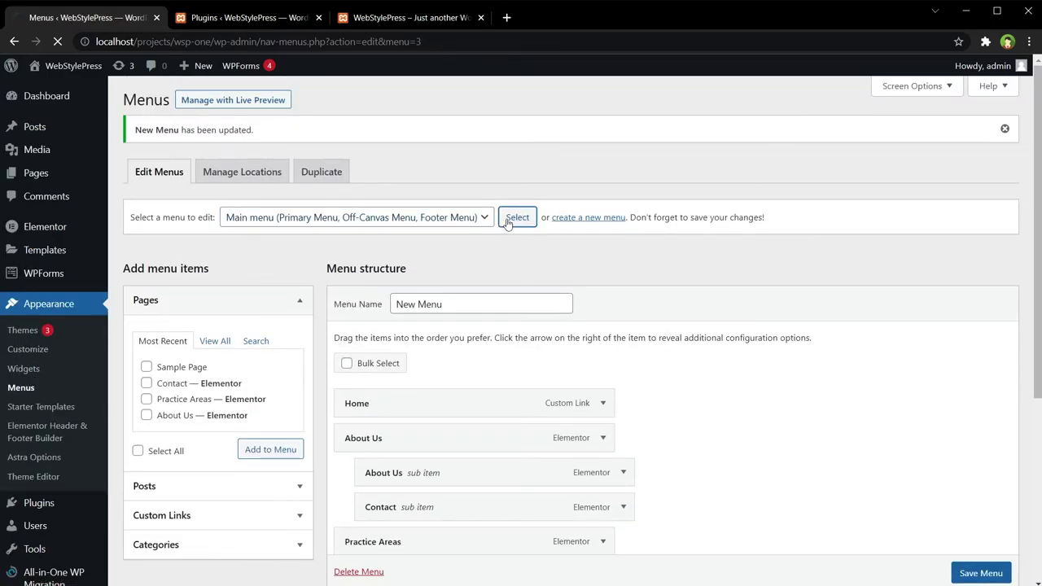
Reload New Menu and check the About Us and Contact sub items were kept
click(363, 175)
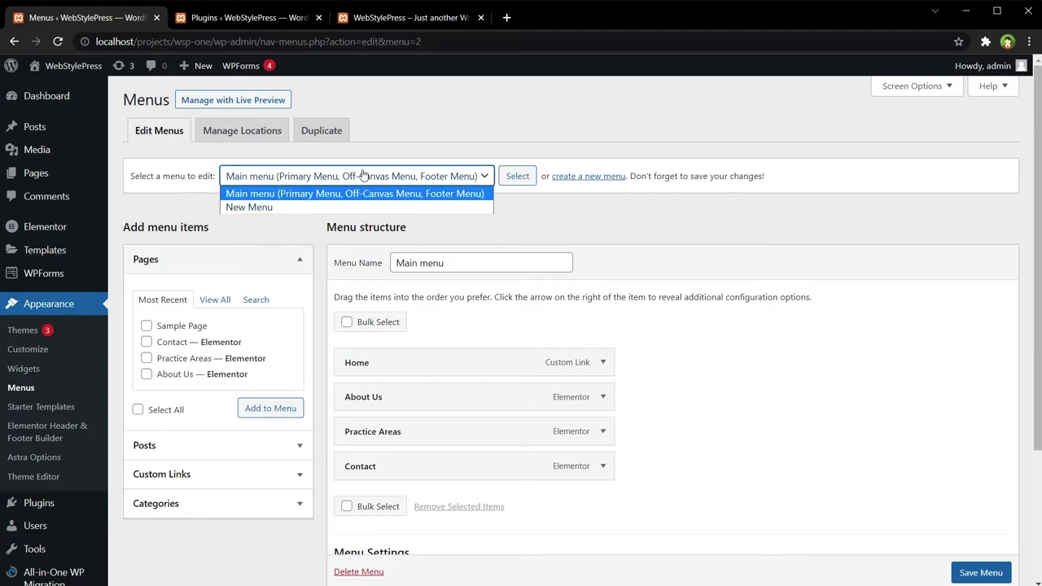
click(347, 207)
click(516, 176)
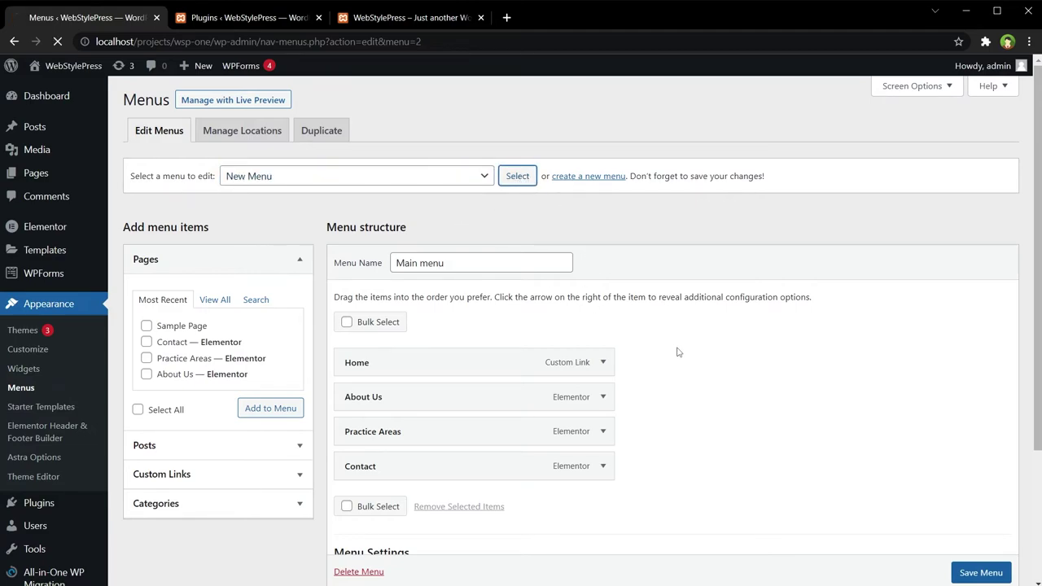
scroll(811, 407, down, 3)
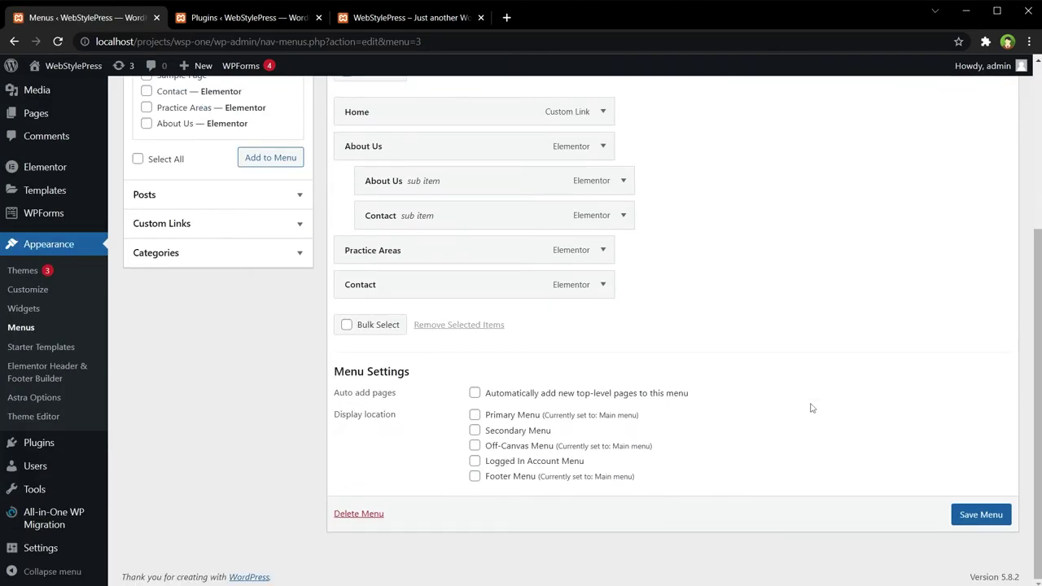
scroll(811, 407, up, 2)
scroll(796, 410, up, 2)
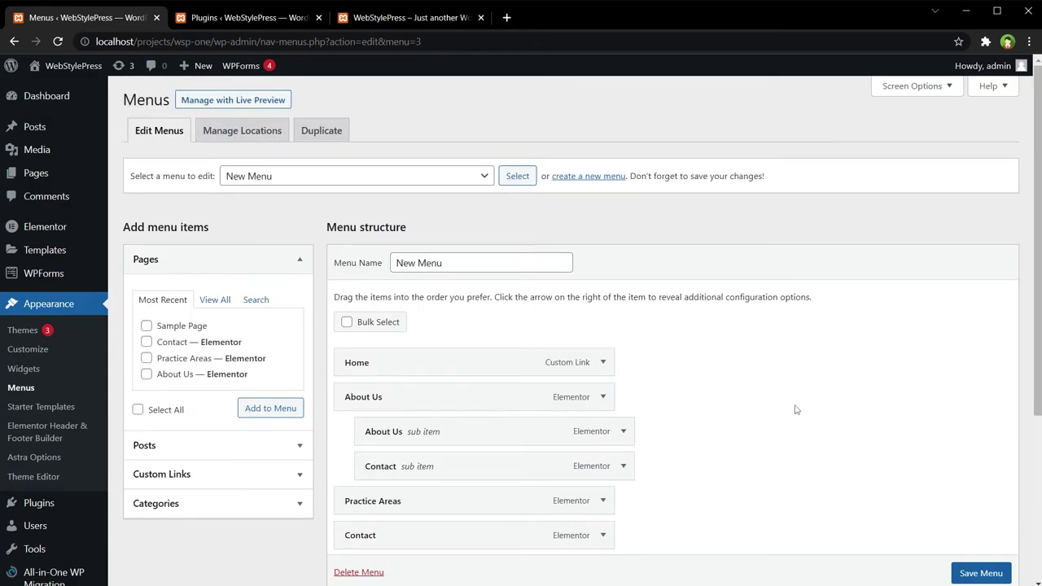